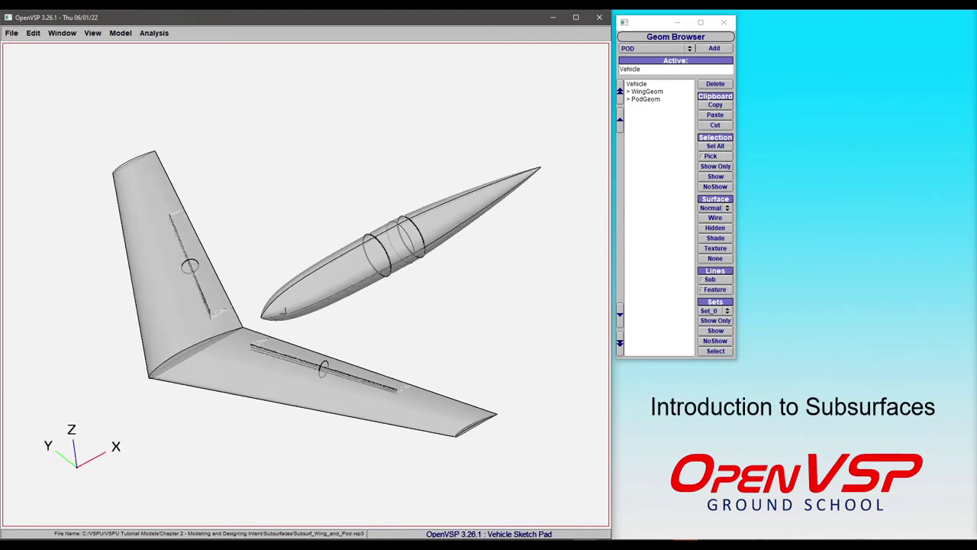
# Step: Display the wing's SS_CONT_0 control surface parameters: span U 0.3720–0.5549, chord length 0.25
pyautogui.moveTo(333, 291); pyautogui.dragTo(342, 308, button='right')
pyautogui.moveTo(343, 307); pyautogui.dragTo(338, 272)
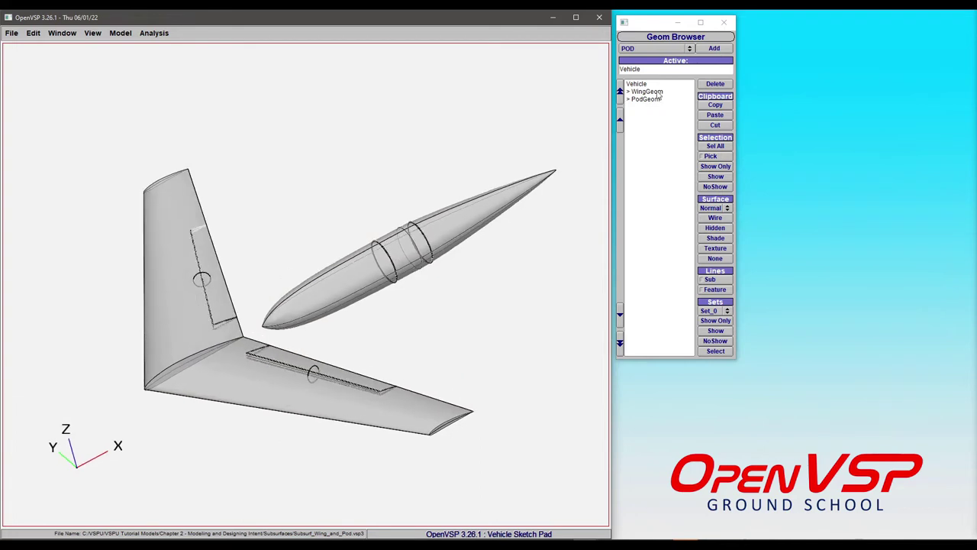
pyautogui.click(656, 92)
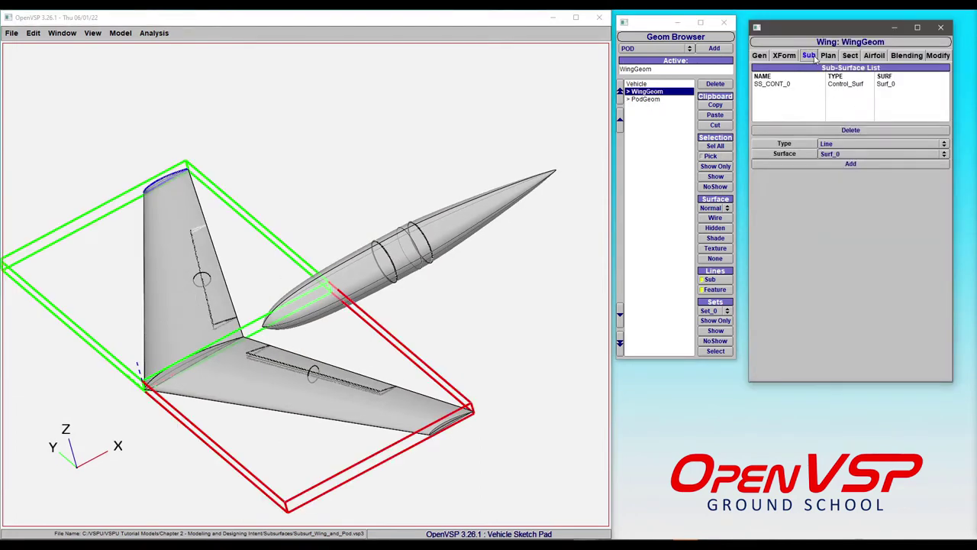
pyautogui.click(779, 85)
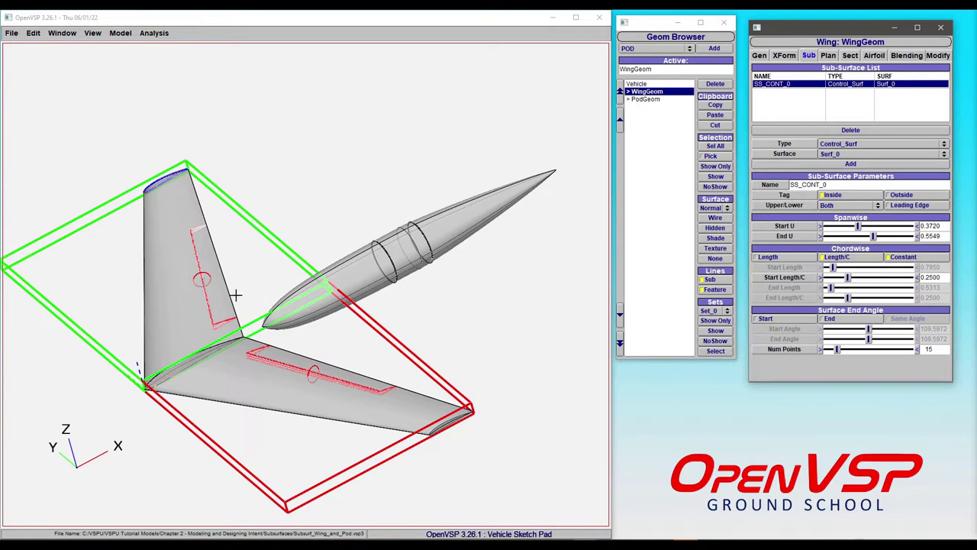
pyautogui.scroll(5, 229, 294)
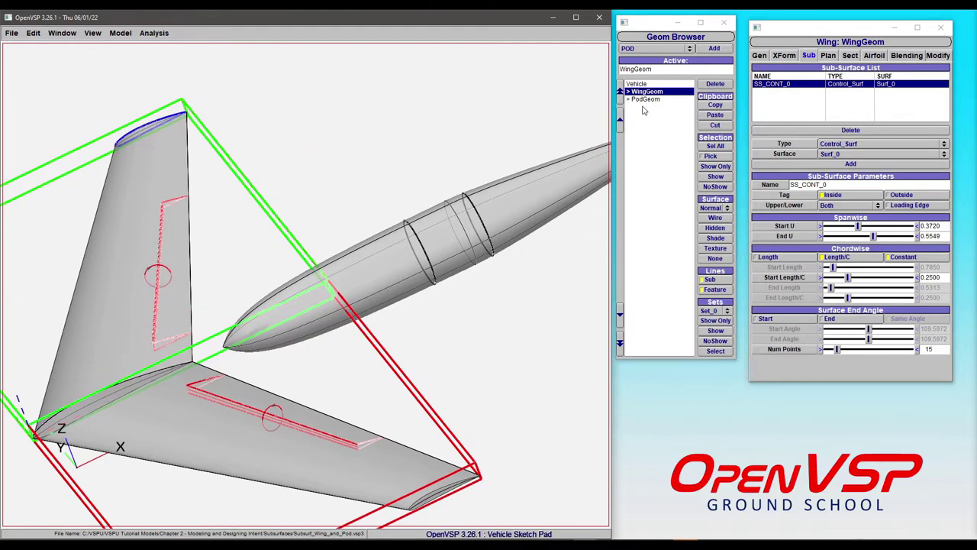
# Step: Add a Rectangle sub-surface SS_RECT_2 to the pod, centred at U/W 0.5 with 0.2 lengths
pyautogui.click(645, 99)
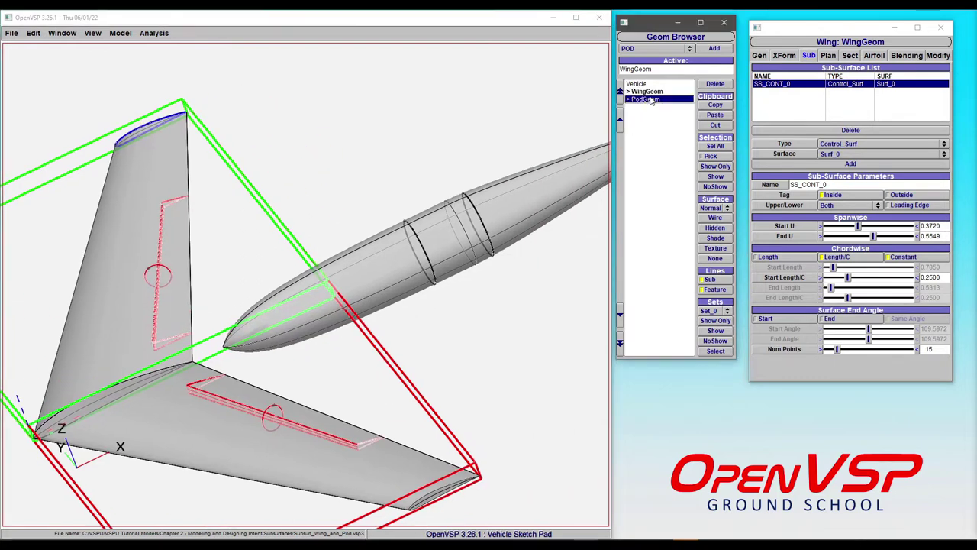
pyautogui.click(811, 56)
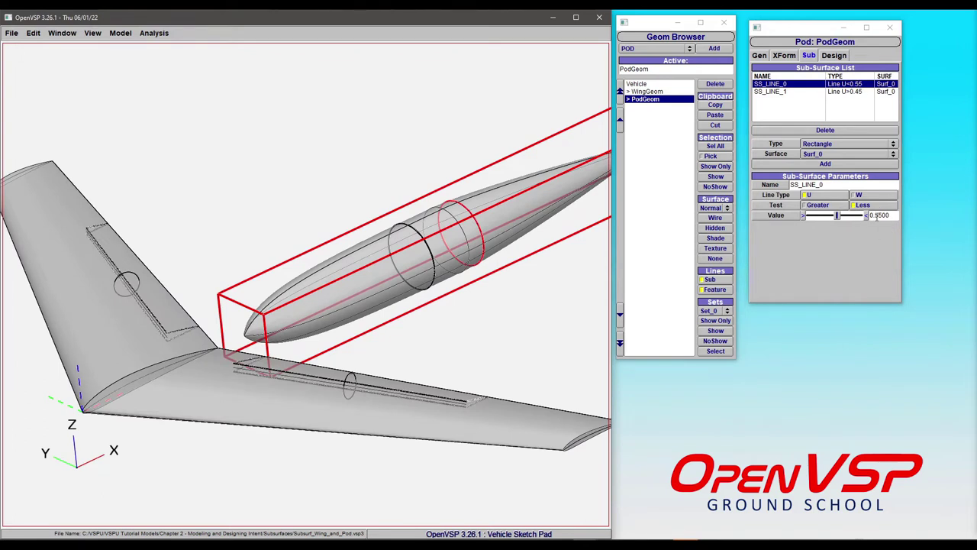
pyautogui.moveTo(450, 213); pyautogui.dragTo(418, 226, button='right')
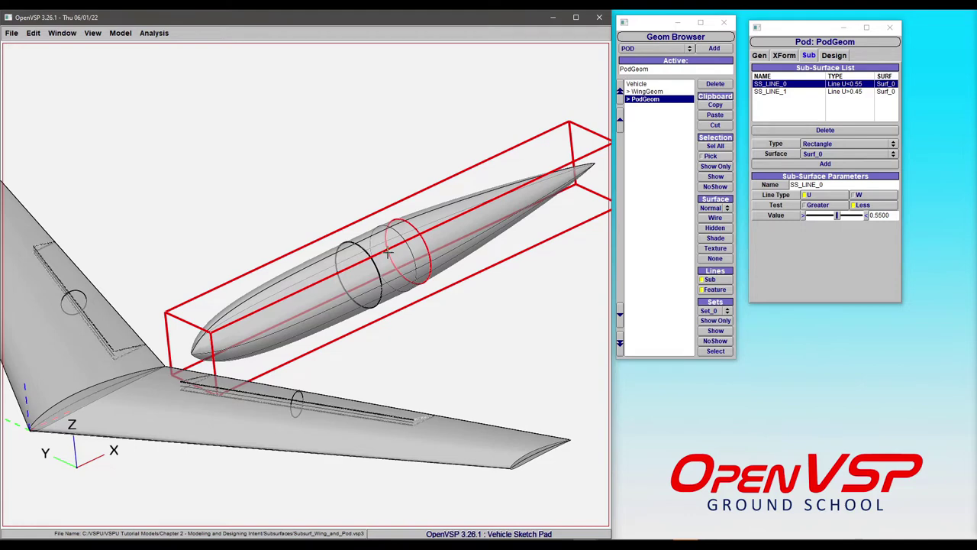
pyautogui.moveTo(366, 245); pyautogui.dragTo(410, 238)
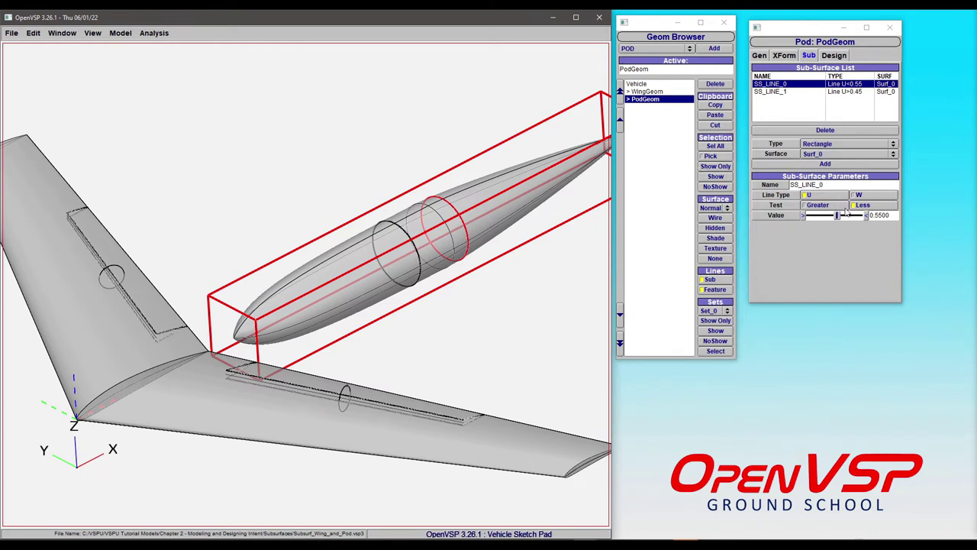
pyautogui.click(826, 164)
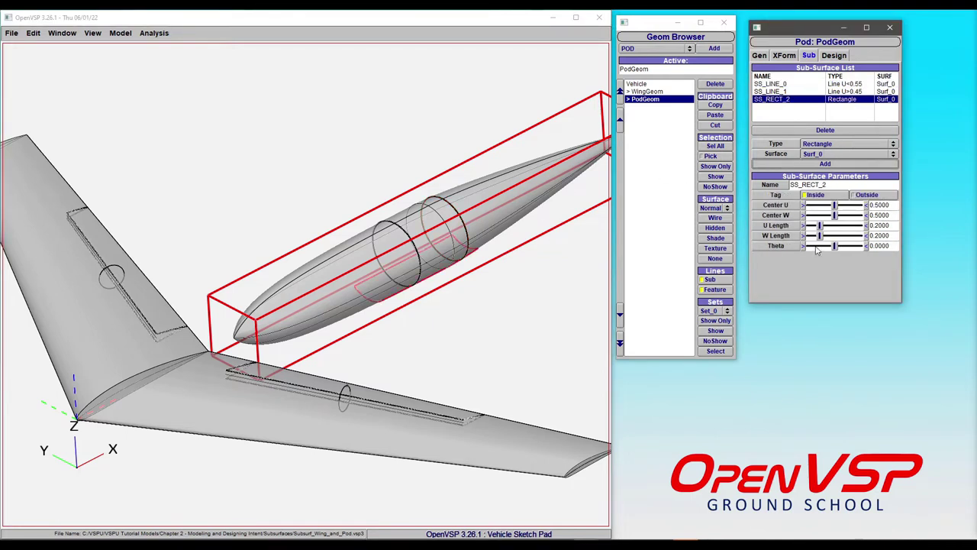
# Step: Slide SS_RECT_2 toward the pod's nose to Center U 0.3673
pyautogui.moveTo(834, 205); pyautogui.dragTo(827, 205)
pyautogui.moveTo(438, 276); pyautogui.dragTo(556, 179)
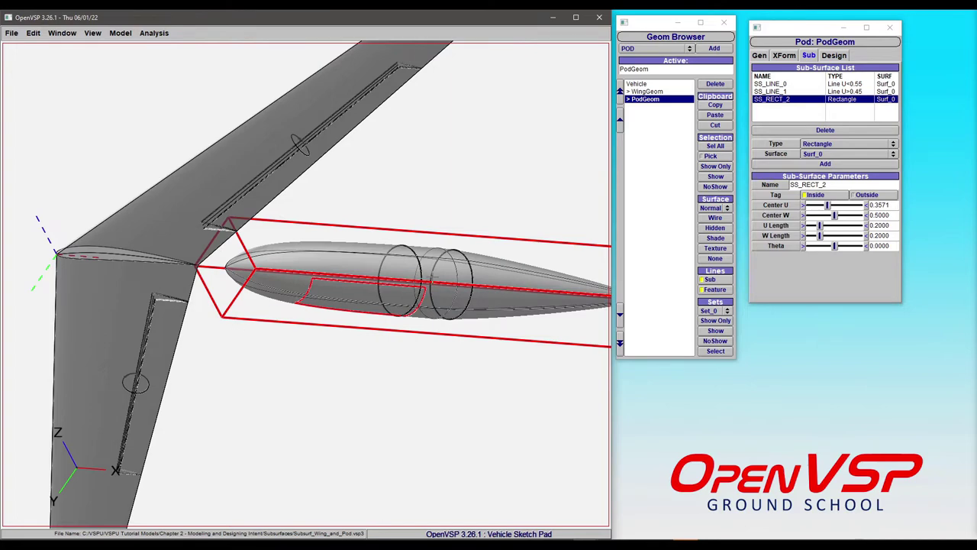
pyautogui.moveTo(432, 252); pyautogui.dragTo(663, 251)
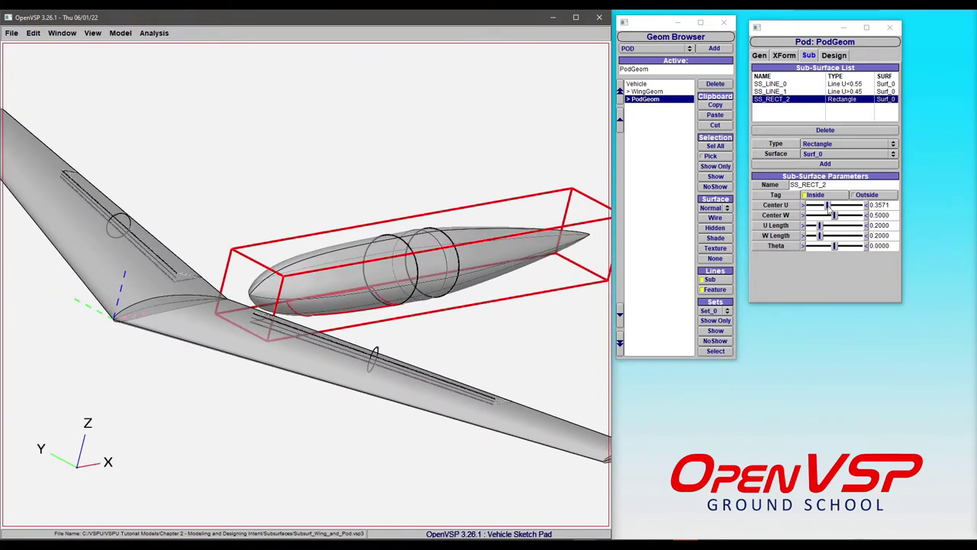
pyautogui.moveTo(830, 211); pyautogui.dragTo(835, 215)
pyautogui.moveTo(427, 397); pyautogui.dragTo(443, 434)
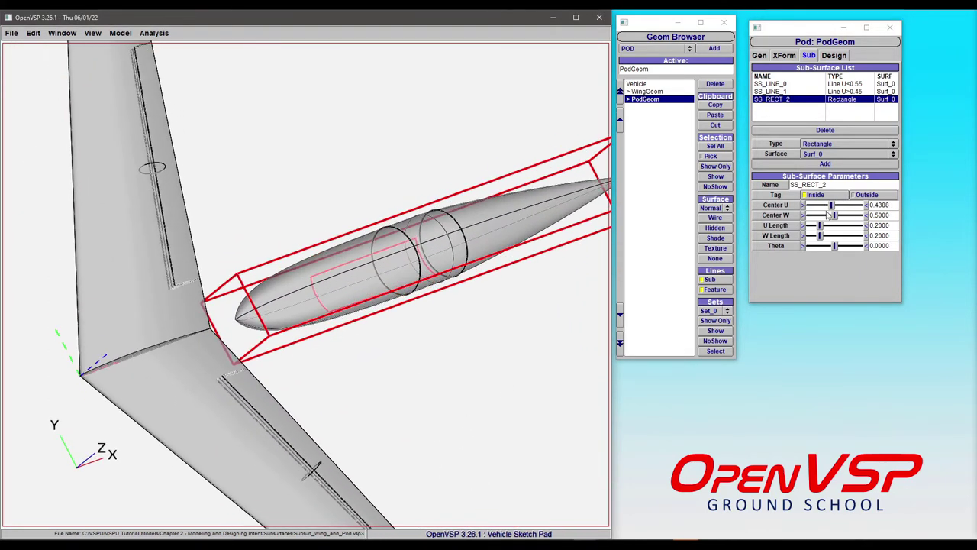
pyautogui.moveTo(832, 206); pyautogui.dragTo(857, 218)
# Step: Resize SS_RECT_2 to 0.1020 by 0.2449, tilt it to theta -8.1633, and shift it around the pod
pyautogui.moveTo(519, 264); pyautogui.dragTo(538, 187)
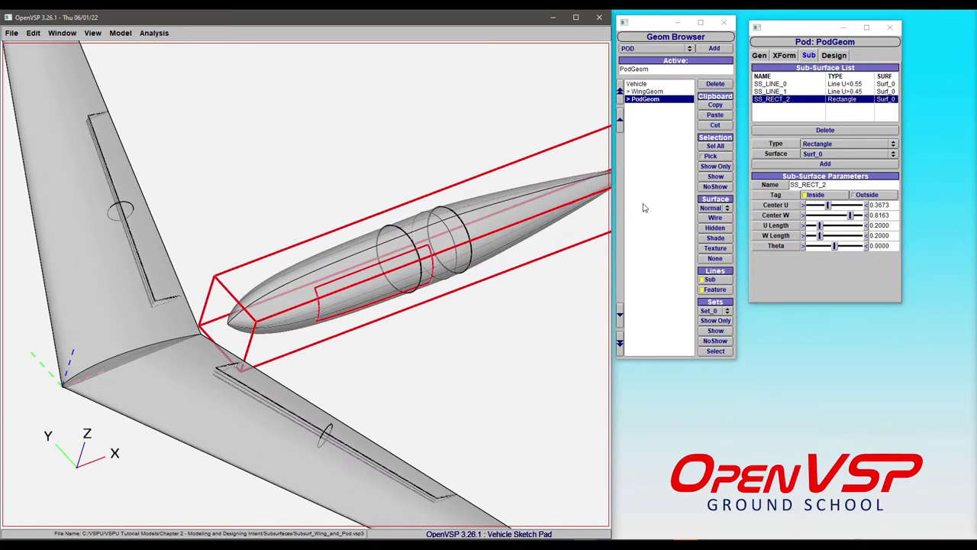
pyautogui.moveTo(819, 226); pyautogui.dragTo(826, 250)
pyautogui.moveTo(355, 248); pyautogui.dragTo(213, 336)
pyautogui.moveTo(85, 379); pyautogui.dragTo(603, 229)
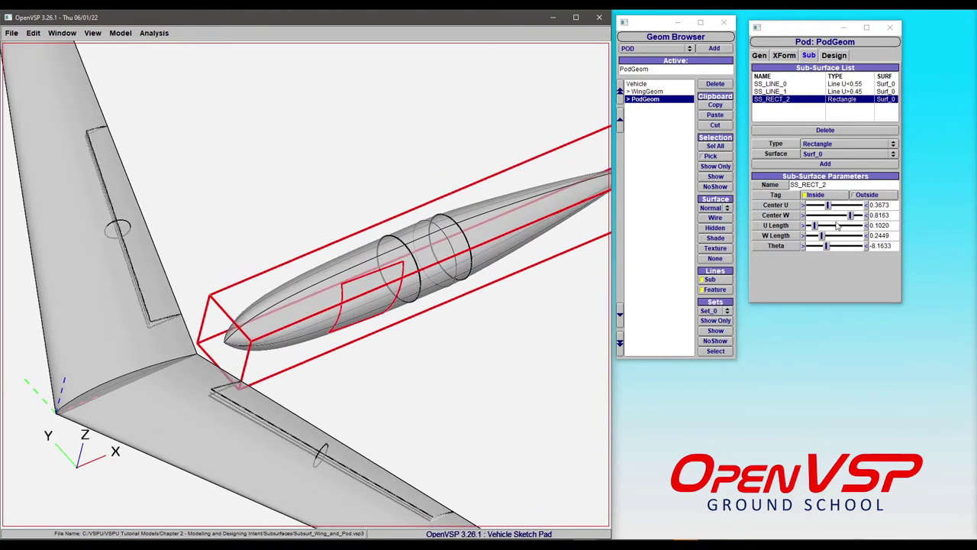
pyautogui.moveTo(850, 216); pyautogui.dragTo(863, 219)
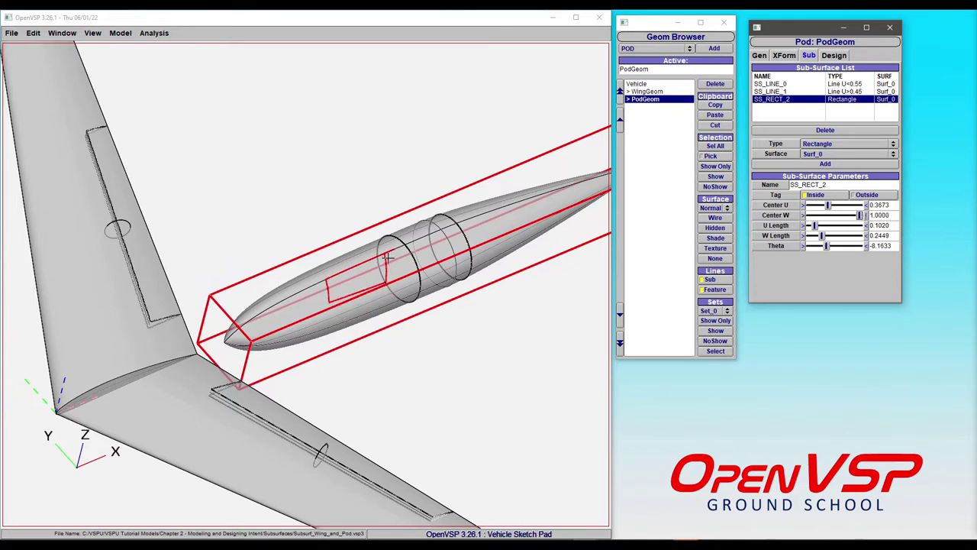
# Step: Zoom and orbit around the wing and pod to inspect the rectangle's placement
pyautogui.scroll(5, 384, 256)
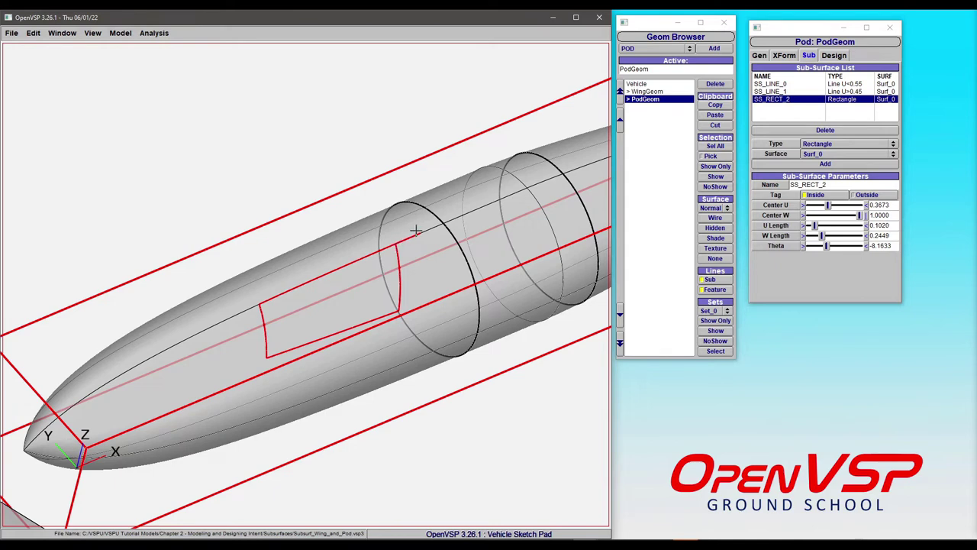
pyautogui.moveTo(425, 279); pyautogui.dragTo(183, 389)
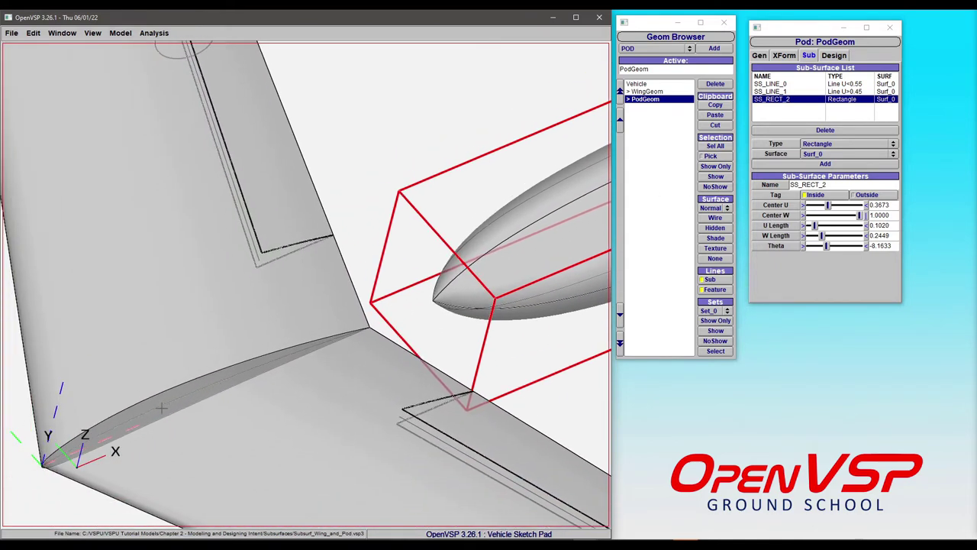
pyautogui.moveTo(394, 313); pyautogui.dragTo(328, 301)
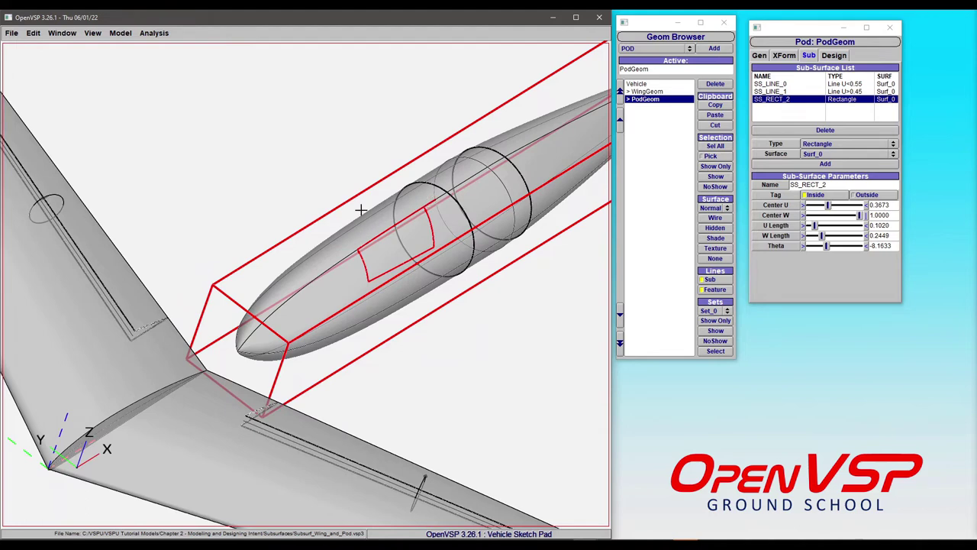
pyautogui.scroll(-5, 355, 215)
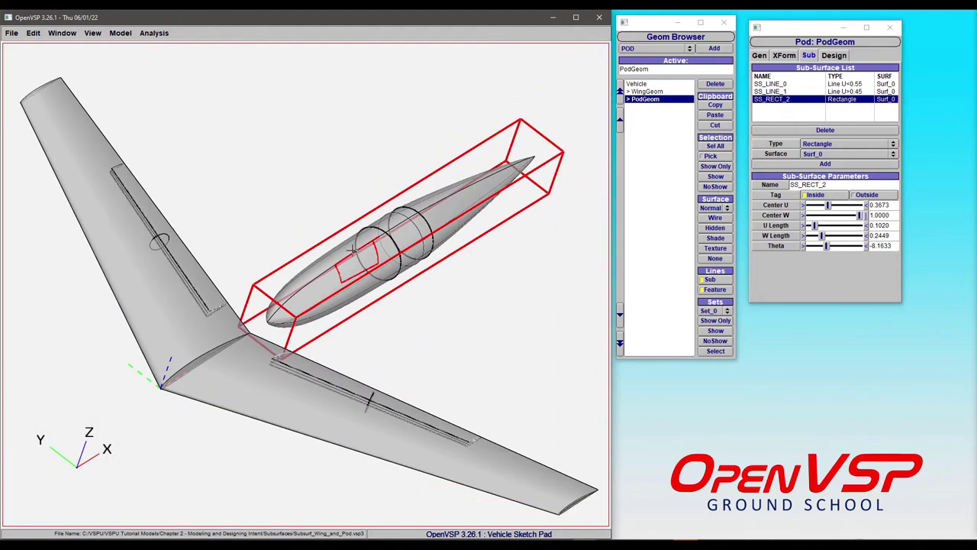
pyautogui.moveTo(308, 283); pyautogui.dragTo(340, 293)
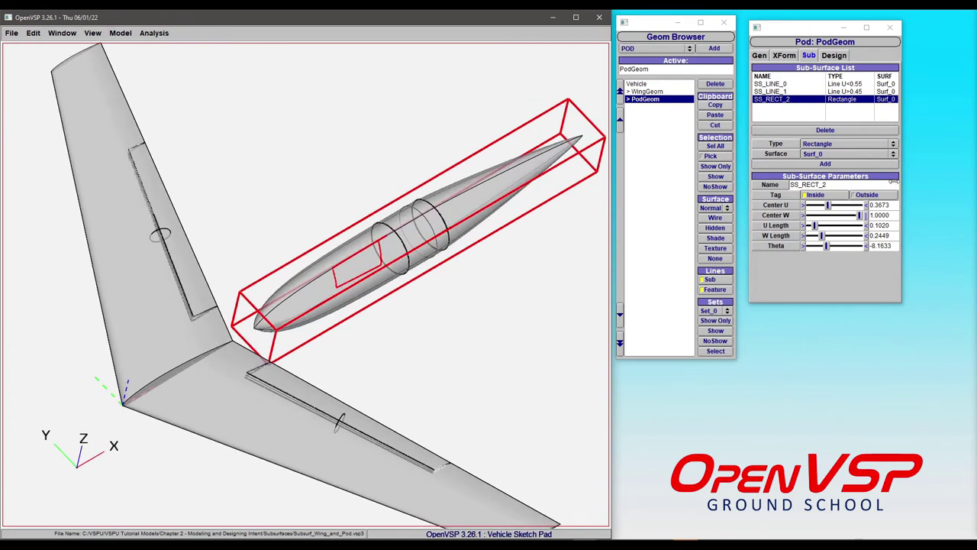
pyautogui.scroll(5, 392, 247)
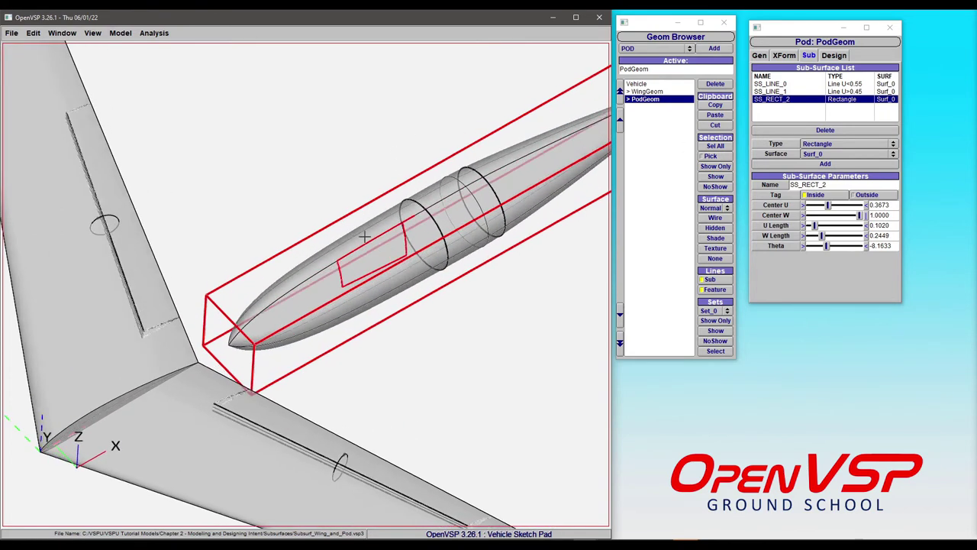
pyautogui.moveTo(357, 201); pyautogui.dragTo(368, 219)
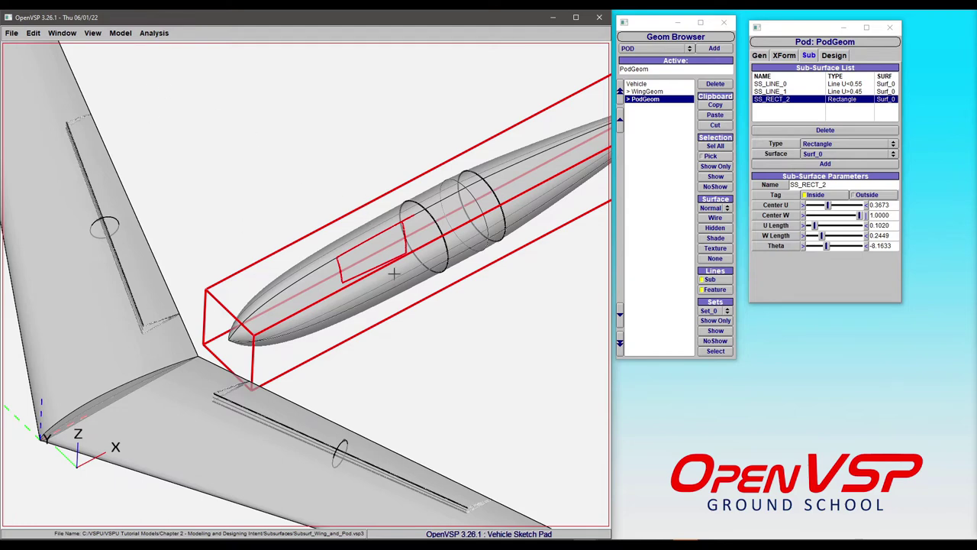
pyautogui.moveTo(327, 252); pyautogui.dragTo(267, 155)
# Step: Run CompGeom with Subsurfs on, producing a 4840-triangle MeshGeom of 114.258 wetted area
pyautogui.click(154, 32)
pyautogui.click(164, 44)
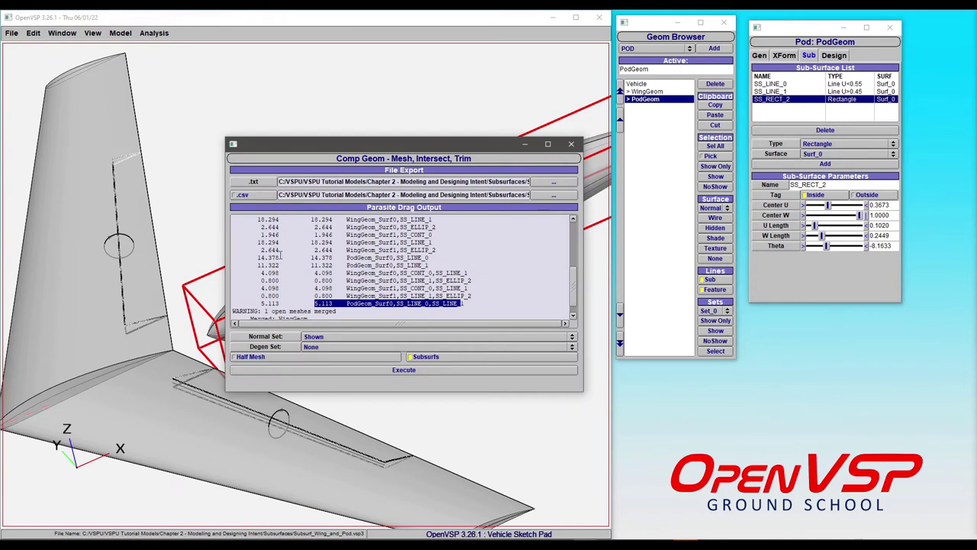
pyautogui.click(404, 371)
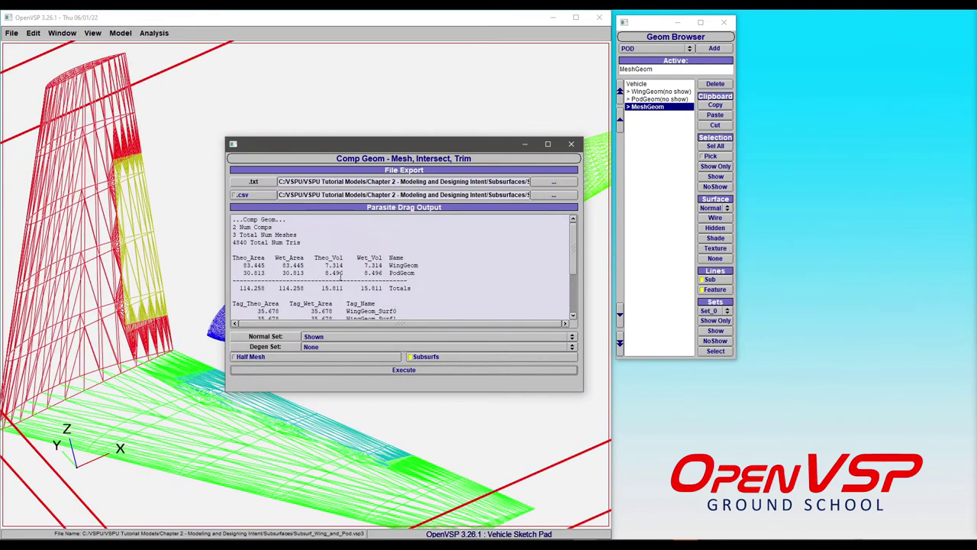
# Step: Shade the CompGeom mesh and orbit in on the pod's colored sub-surface patches
pyautogui.click(722, 239)
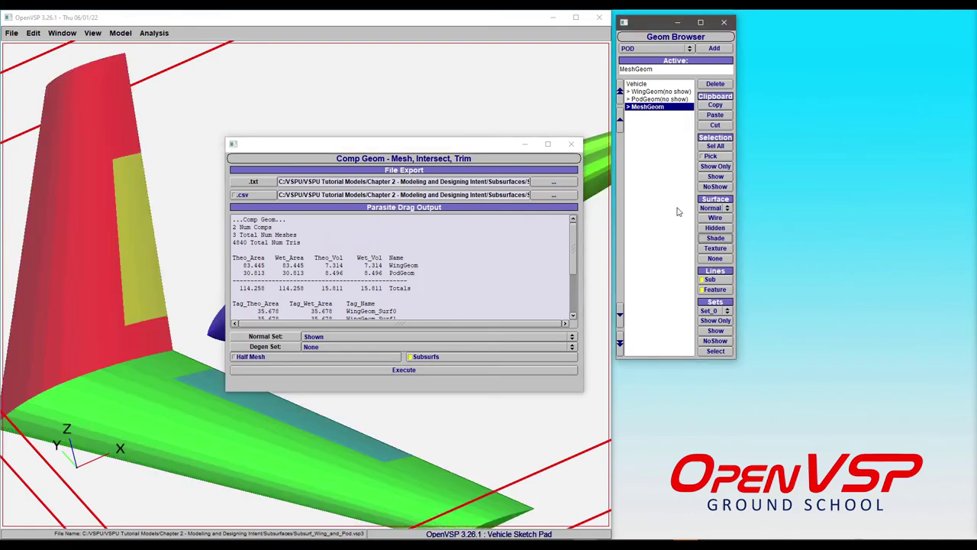
pyautogui.moveTo(316, 145); pyautogui.dragTo(680, 114)
pyautogui.moveTo(244, 328); pyautogui.dragTo(238, 292)
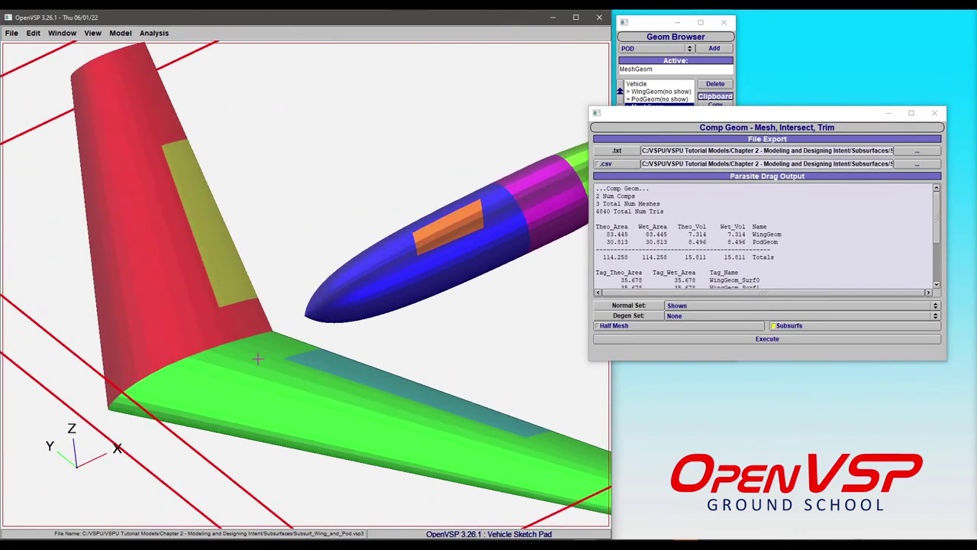
pyautogui.moveTo(258, 358); pyautogui.dragTo(230, 224)
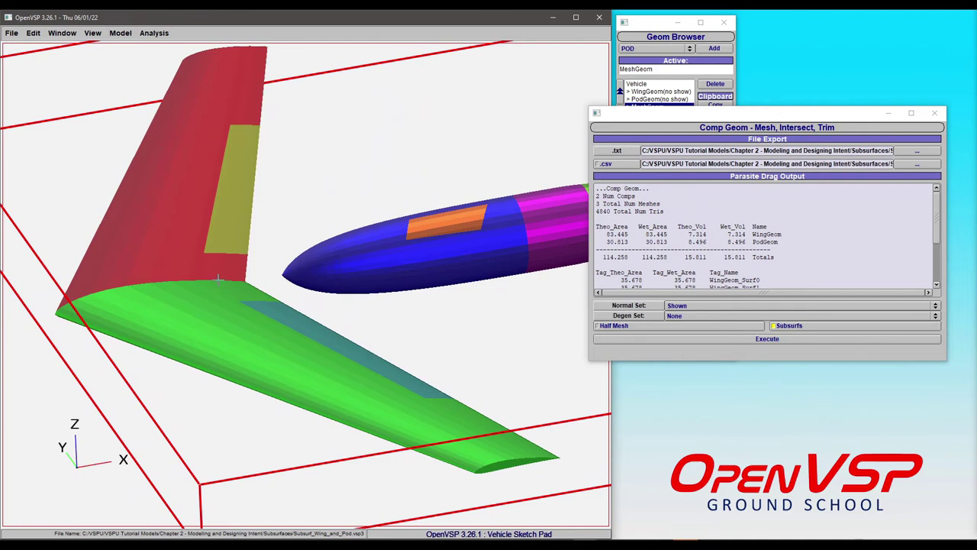
pyautogui.moveTo(303, 353); pyautogui.dragTo(364, 296)
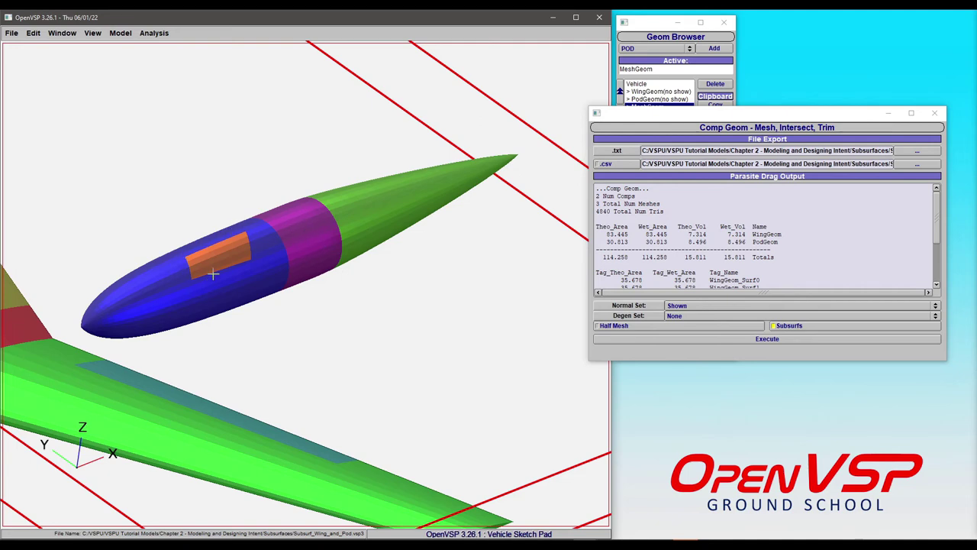
pyautogui.moveTo(283, 227); pyautogui.dragTo(306, 275)
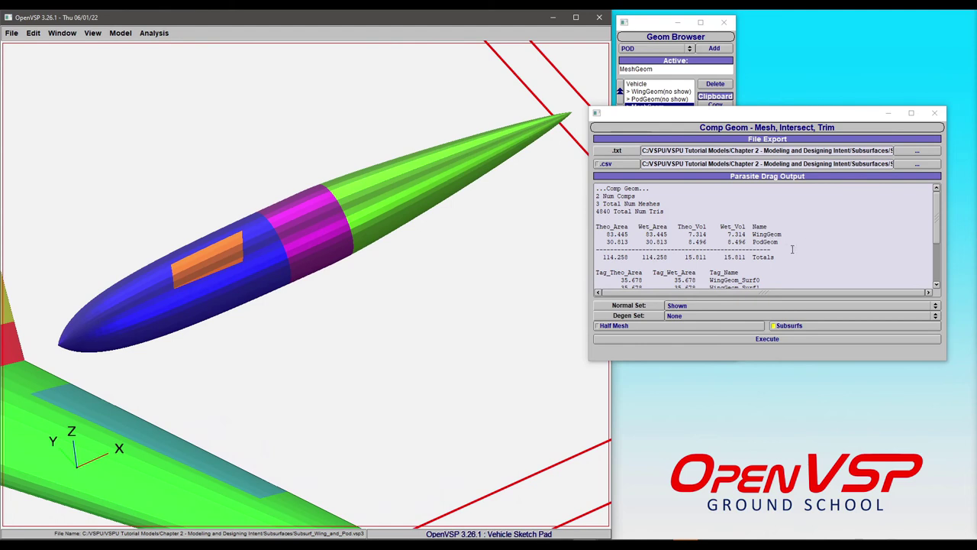
pyautogui.scroll(-4, 773, 246)
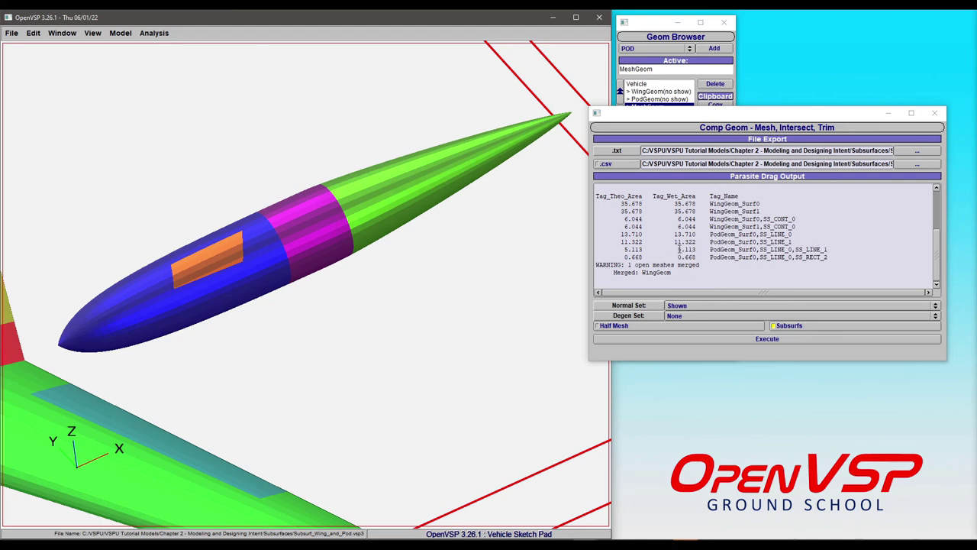
# Step: Highlight the 5.113 wetted-area row for PodGeom_Surf0,SS_LINE_0,SS_LINE_1
pyautogui.moveTo(678, 249); pyautogui.dragTo(822, 250)
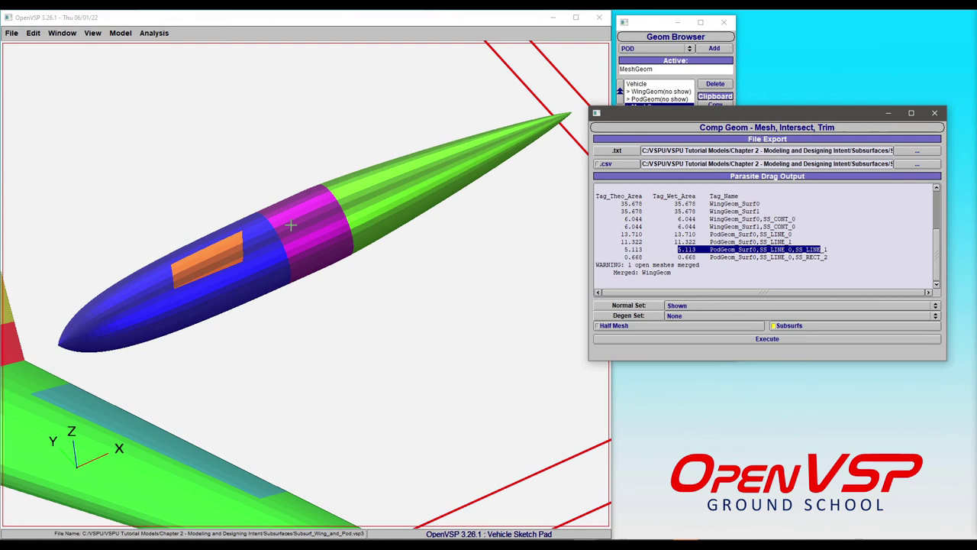